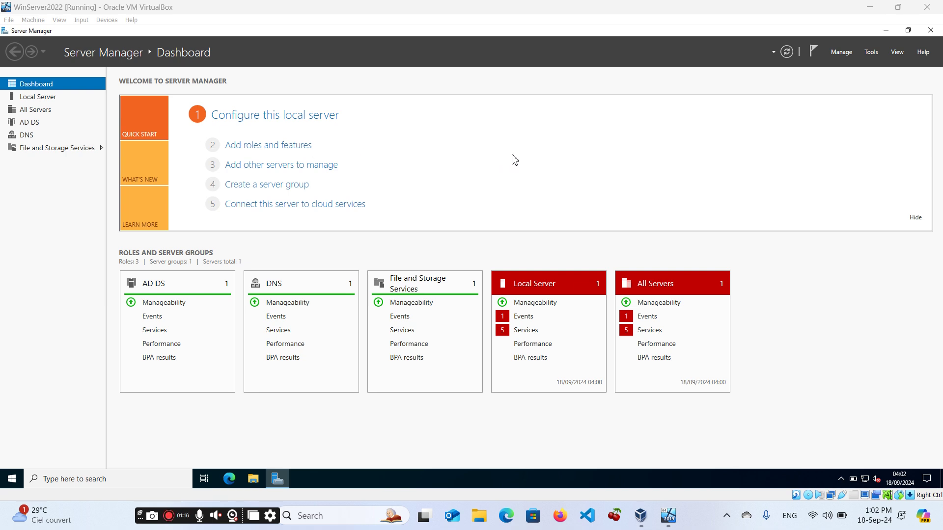
Start adding roles and features with a role-based or feature-based installation on the SVR-01 server from the server pool
left_click(268, 148)
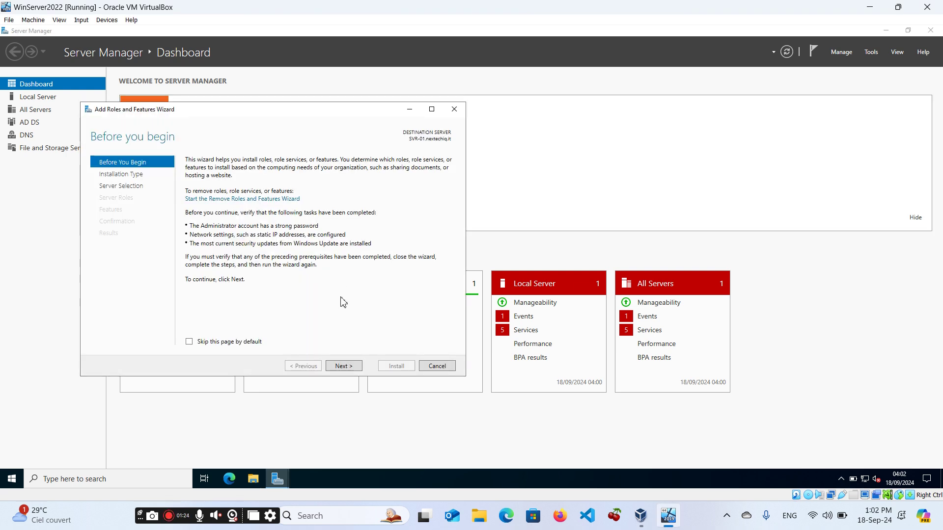
left_click(350, 370)
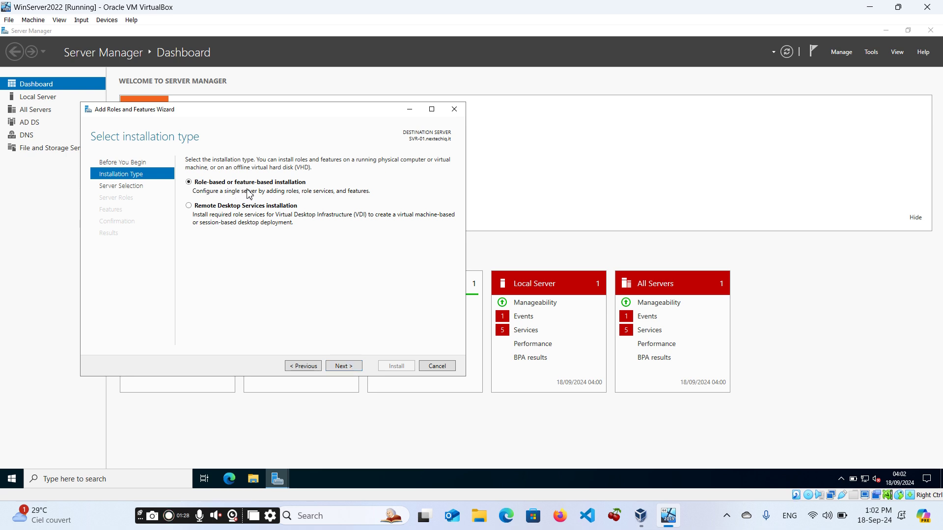
left_click(350, 369)
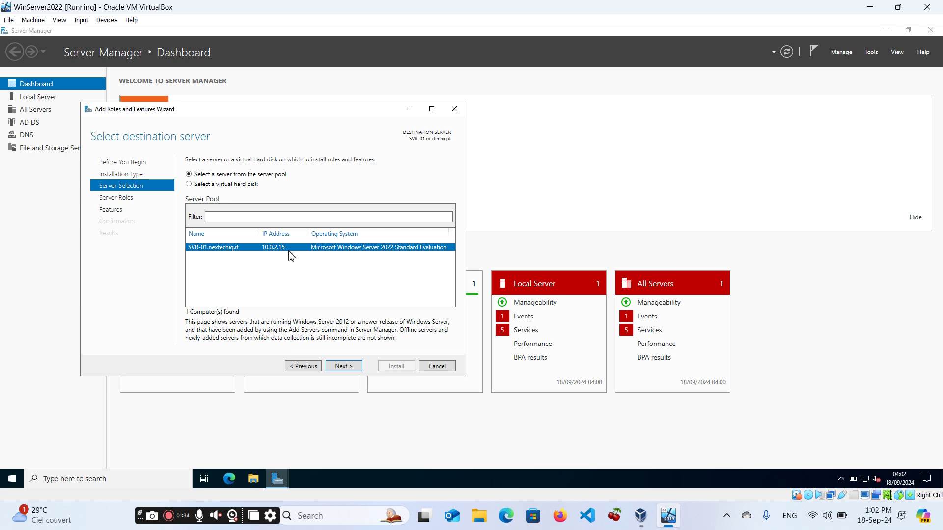
left_click(350, 371)
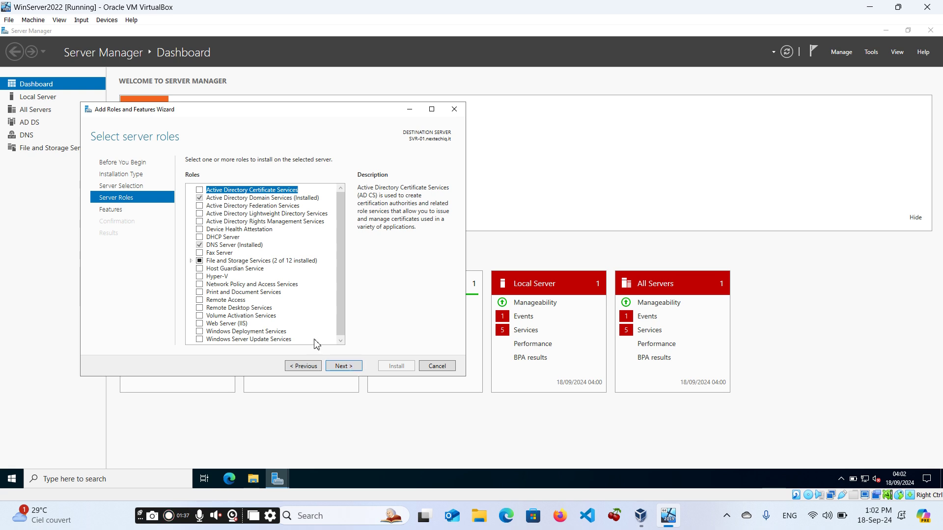
Select the DHCP Server role with its required management tools and keep the default features, up to the installation confirmation
left_click(200, 238)
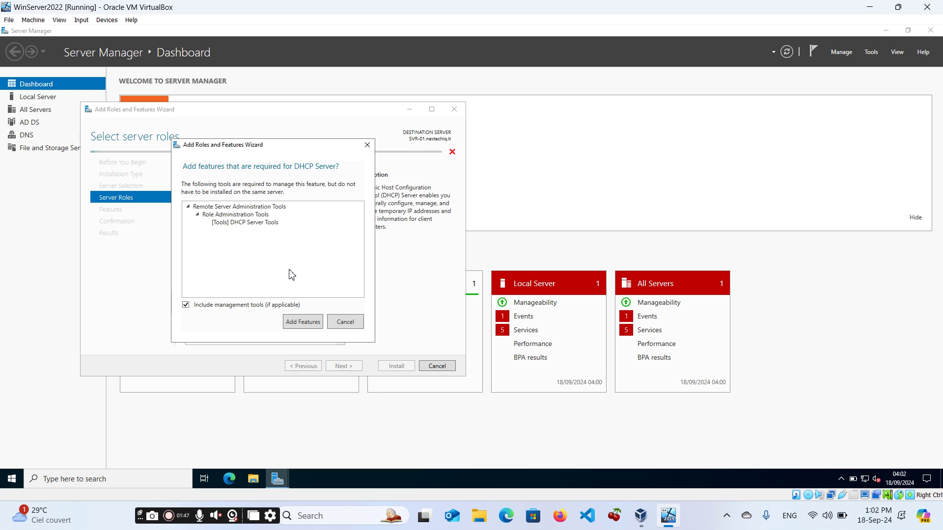
left_click(305, 324)
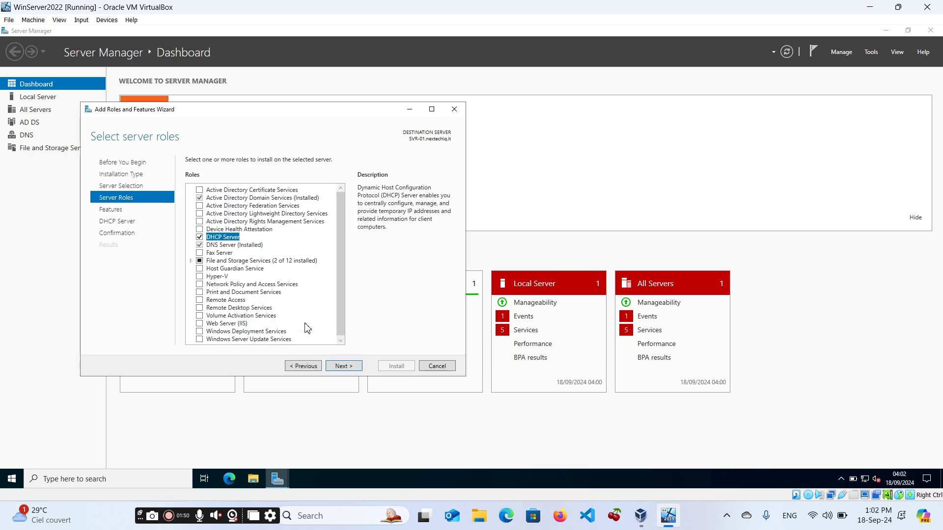
left_click(343, 367)
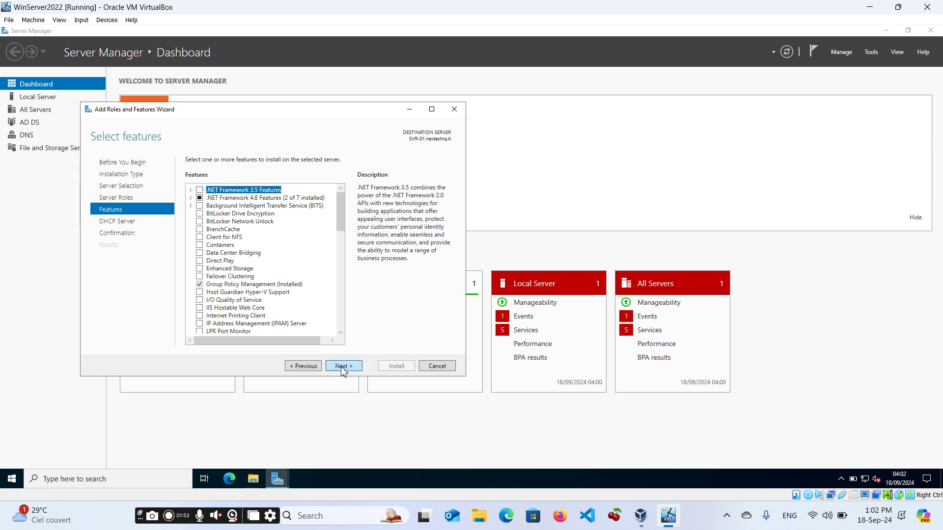
left_click(343, 367)
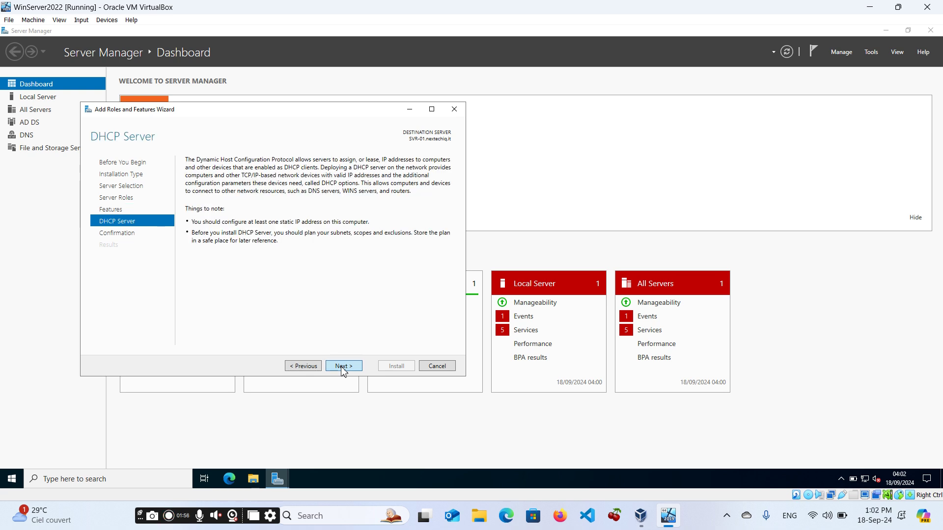
left_click(342, 367)
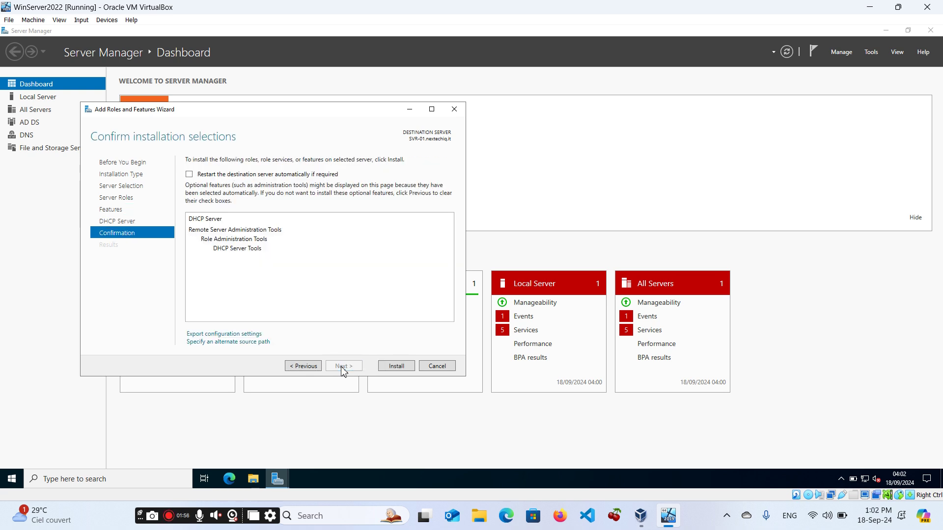
Allow automatic restart of the destination server, install the DHCP Server role, and close the wizard when the installation finishes
left_click(189, 174)
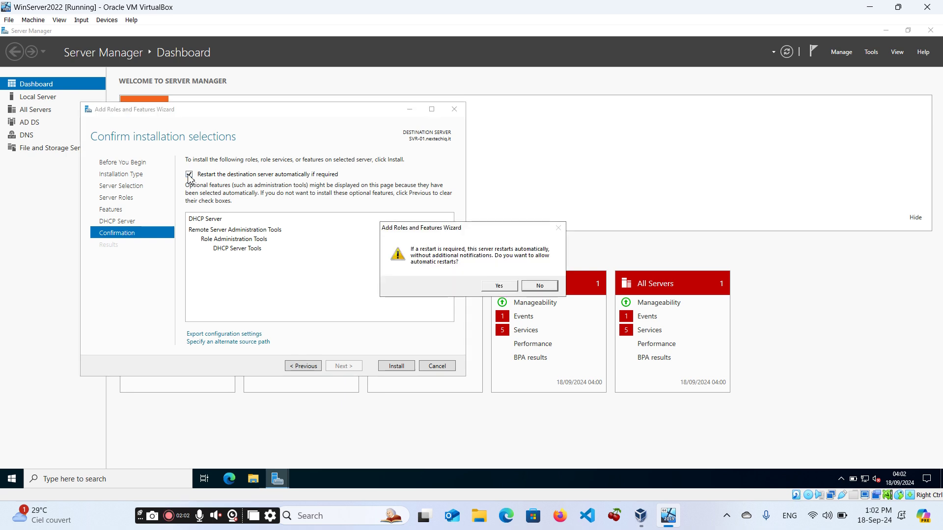
left_click(499, 286)
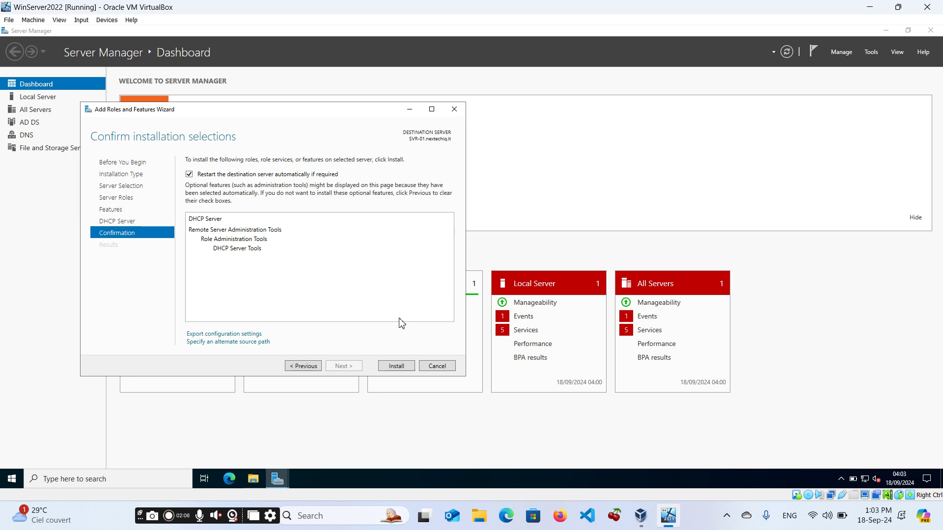
left_click(400, 370)
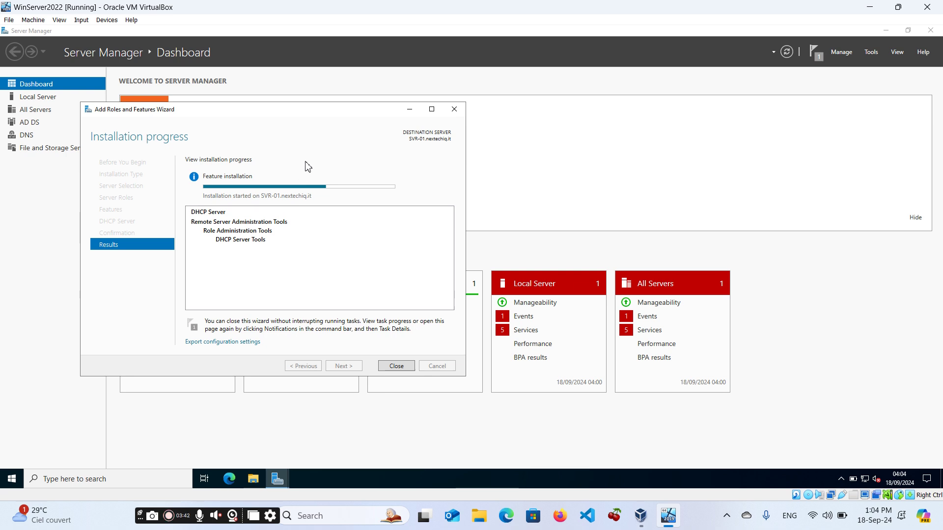
left_click_drag(282, 115, 485, 122)
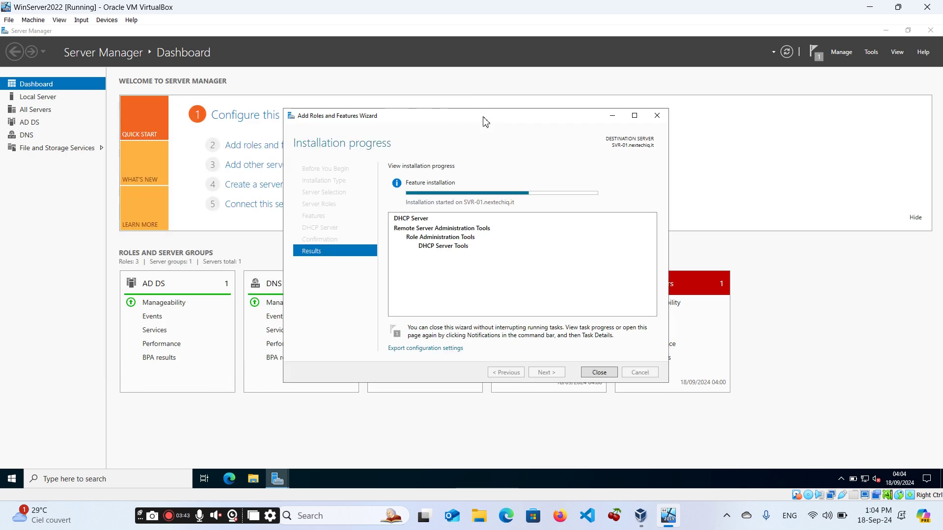
left_click_drag(671, 283, 835, 284)
left_click_drag(602, 383, 604, 427)
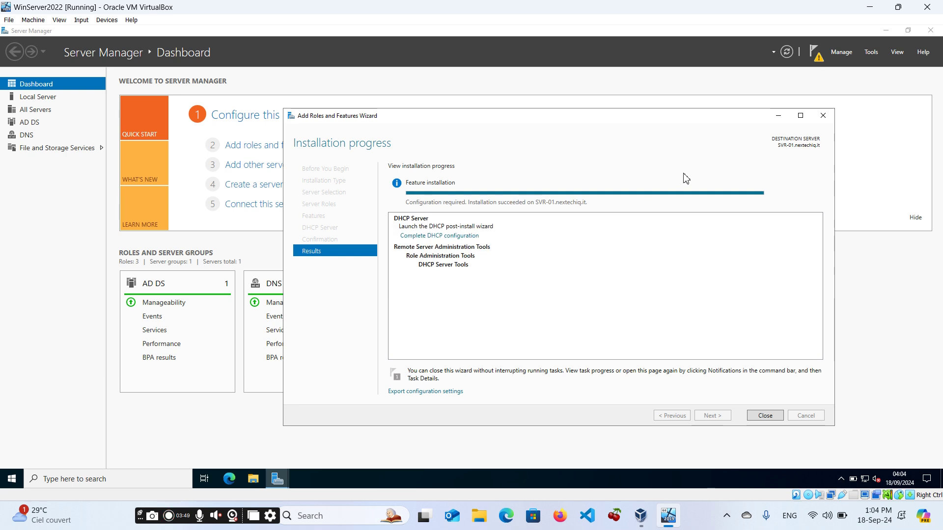
left_click(768, 418)
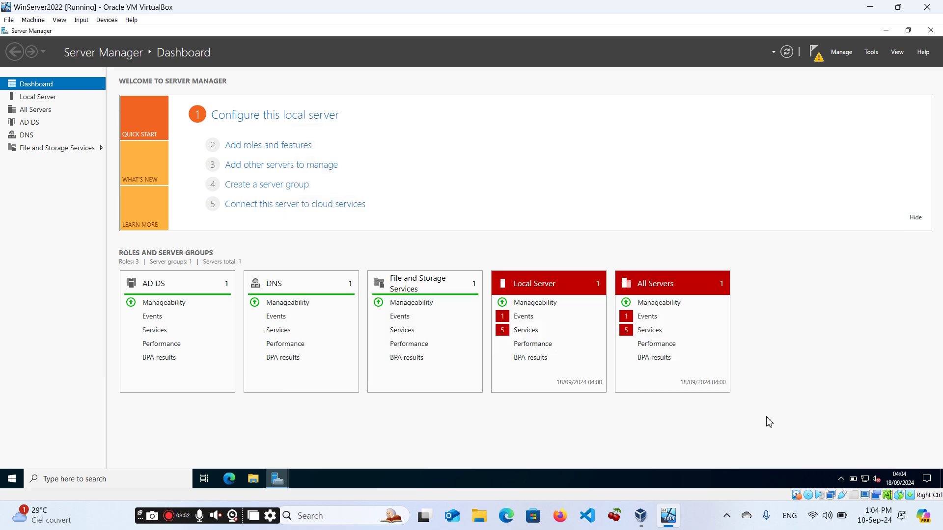
Run the DHCP post-install configuration, committing the authorization with the preselected domain administrator credentials, and close its summary
left_click(816, 57)
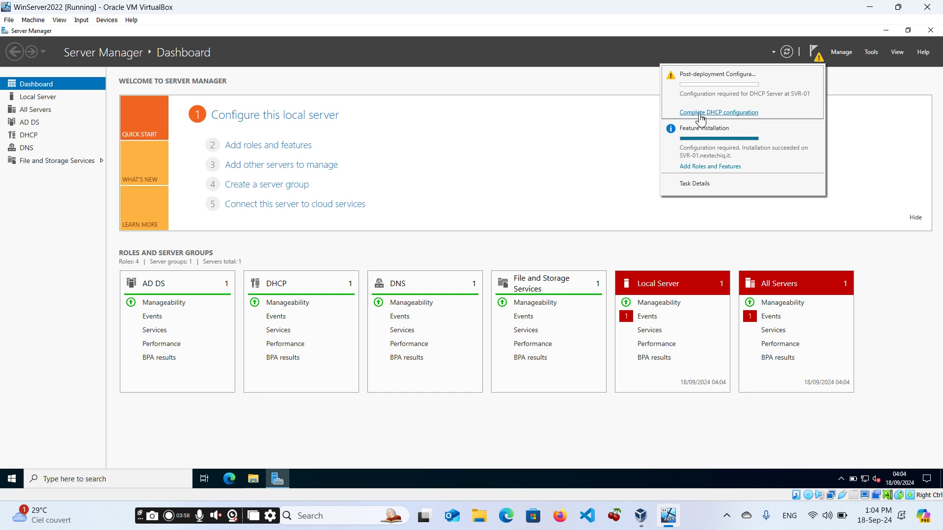
left_click(699, 116)
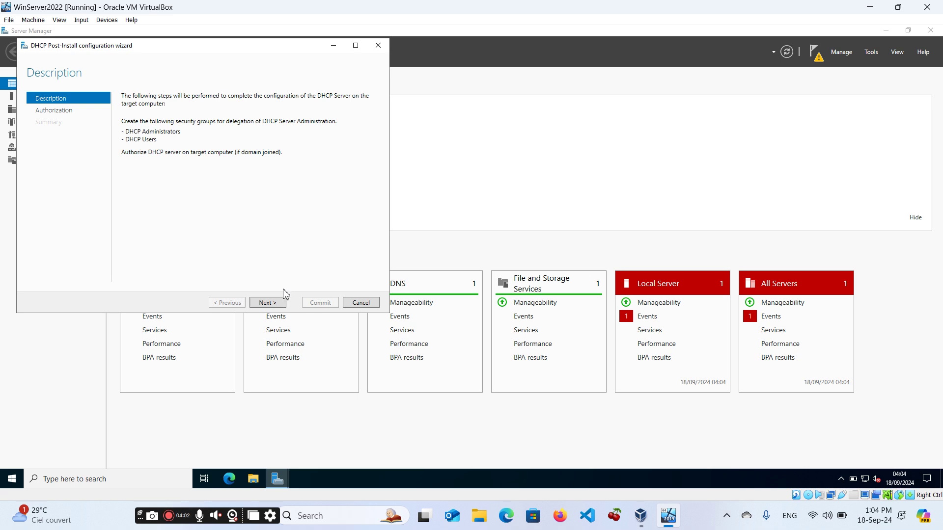
left_click(268, 302)
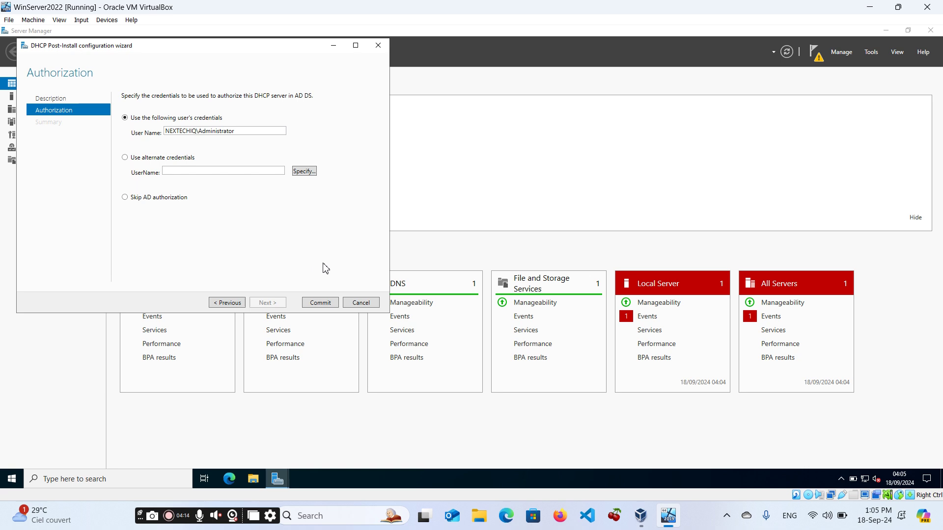
left_click(325, 307)
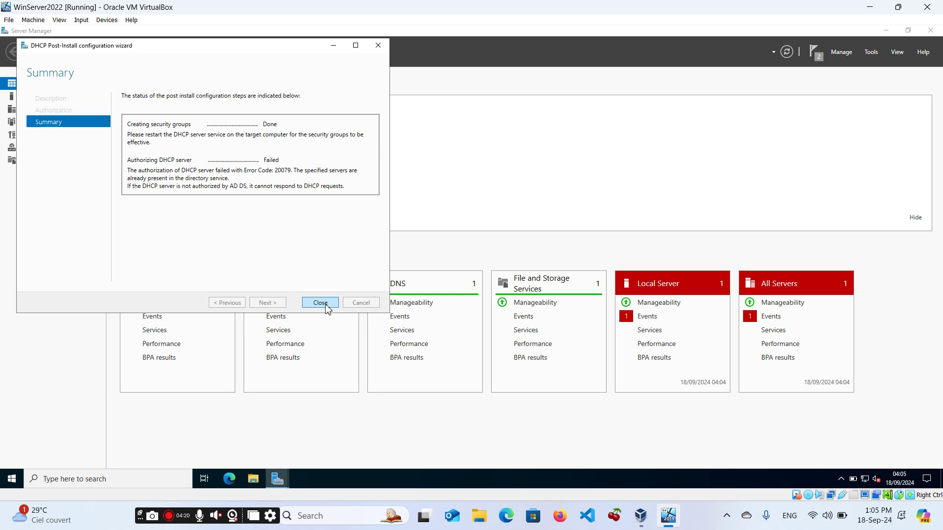
left_click(320, 303)
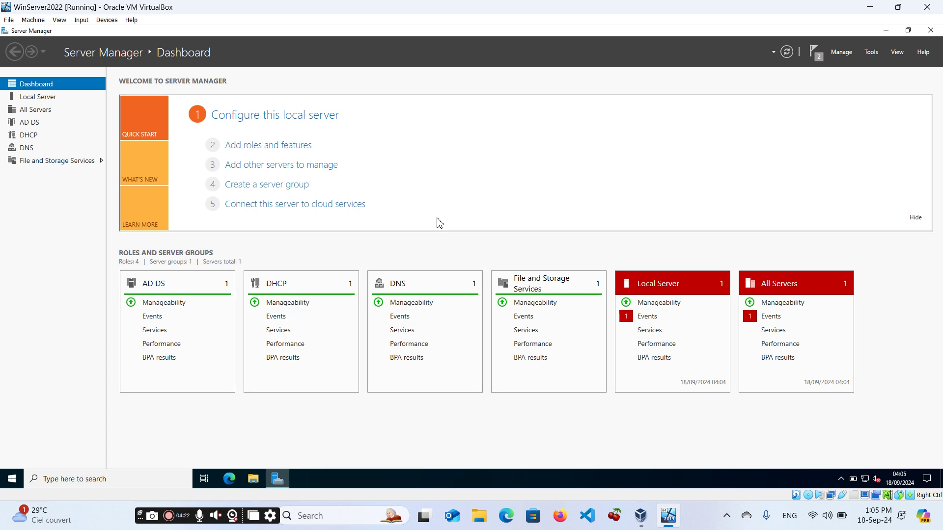
Open DHCP Manager for server SVR-01 and enlarge its window and console tree so the full server name fits
left_click(29, 136)
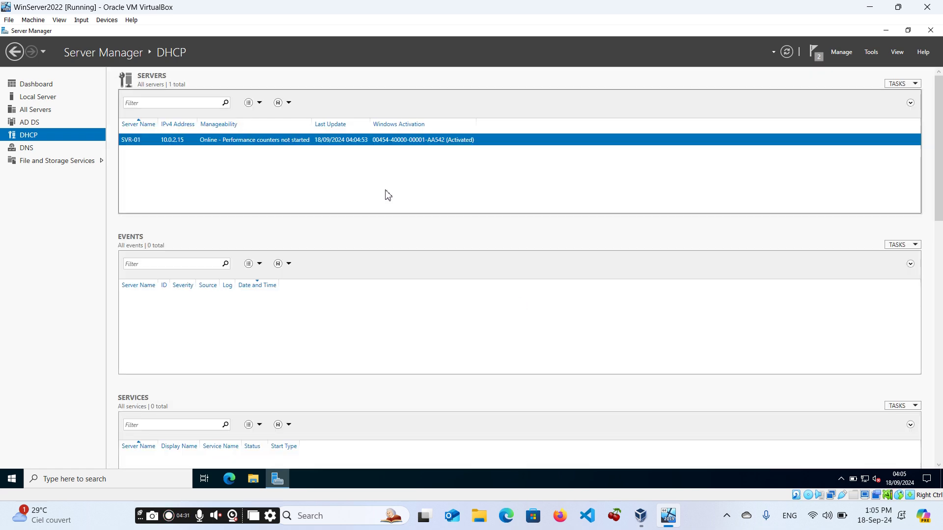
right_click(322, 145)
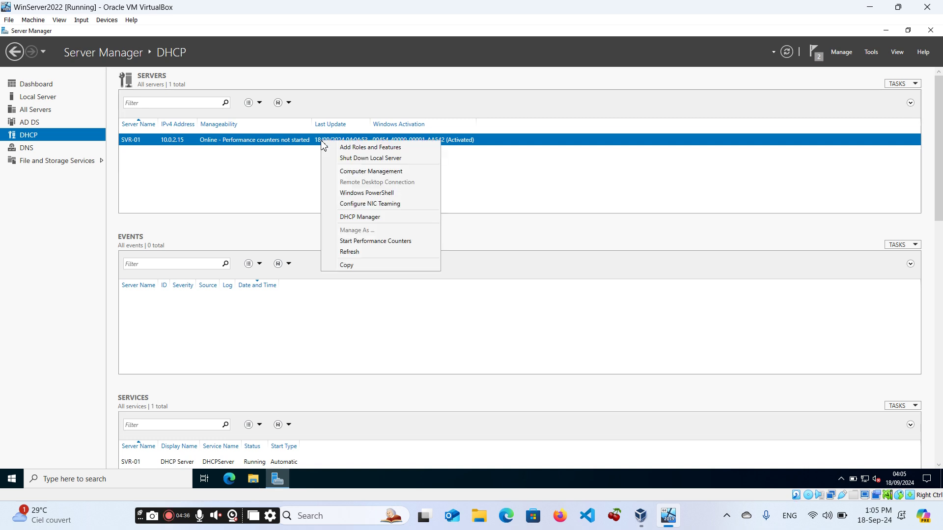
left_click(361, 218)
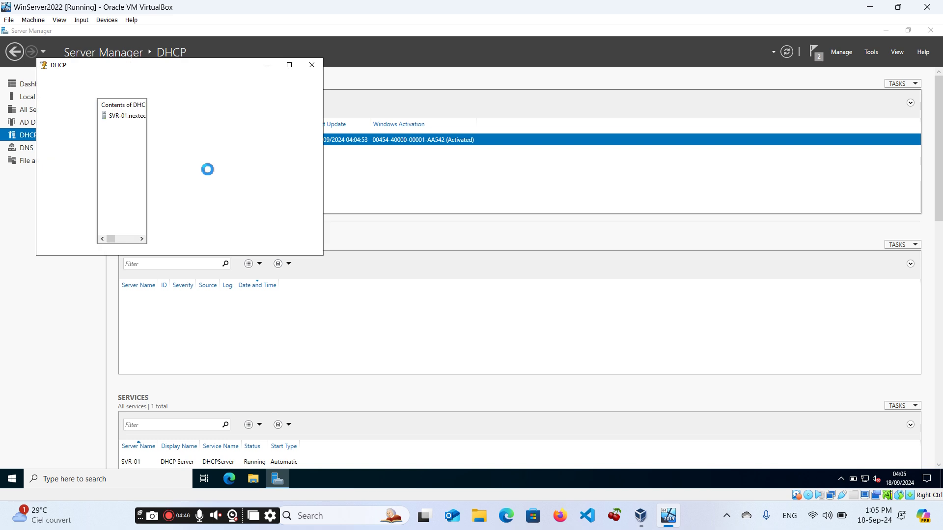
left_click(290, 65)
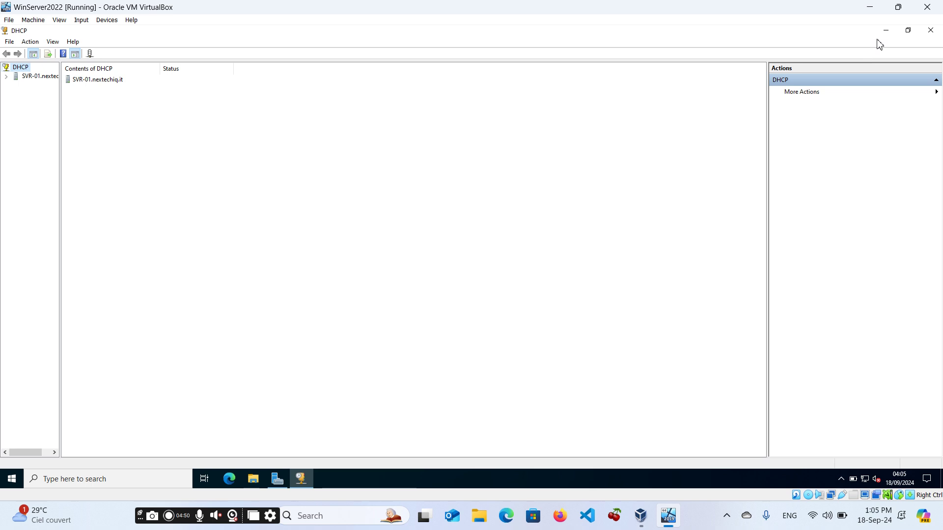
left_click(909, 30)
left_click_drag(325, 206, 782, 289)
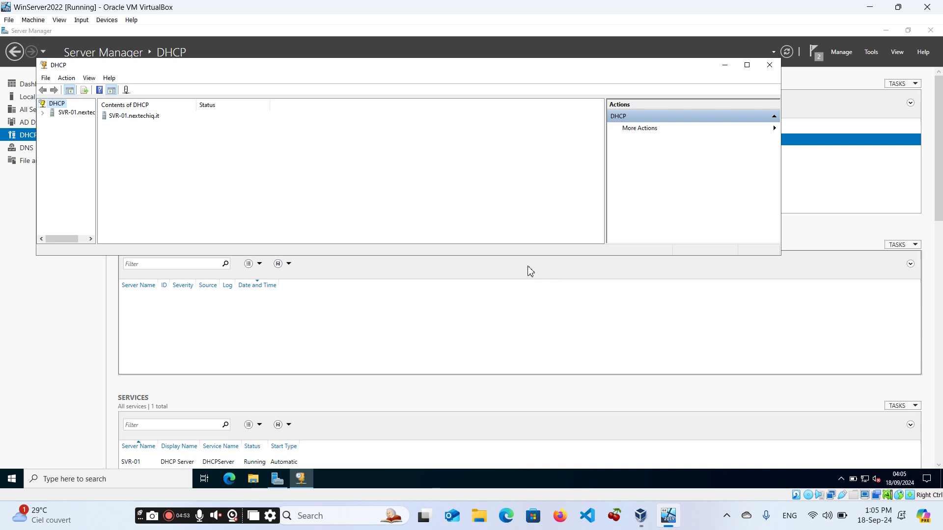
left_click_drag(515, 255, 547, 478)
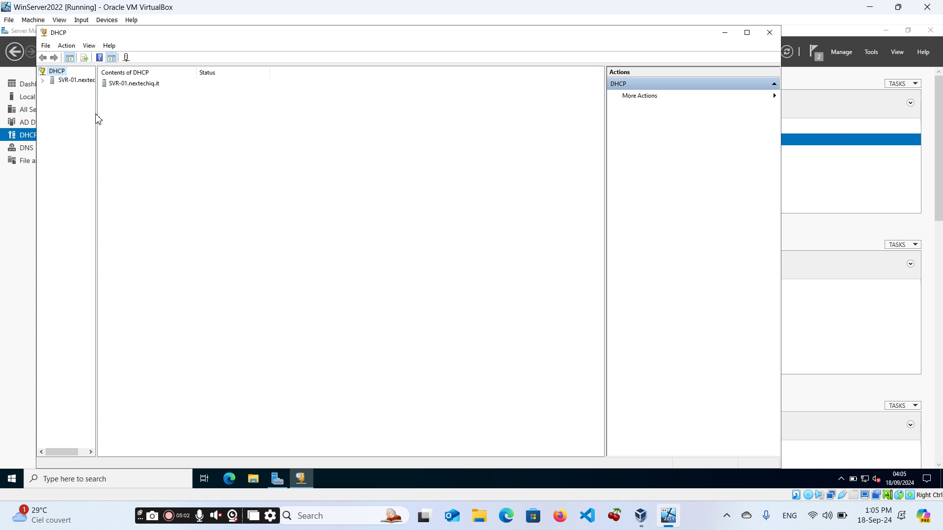
left_click_drag(97, 119, 241, 134)
Expand SVR-01's IPv4 node and delete the active scope [10.0.2.0] DHCP-SERVER
left_click(43, 80)
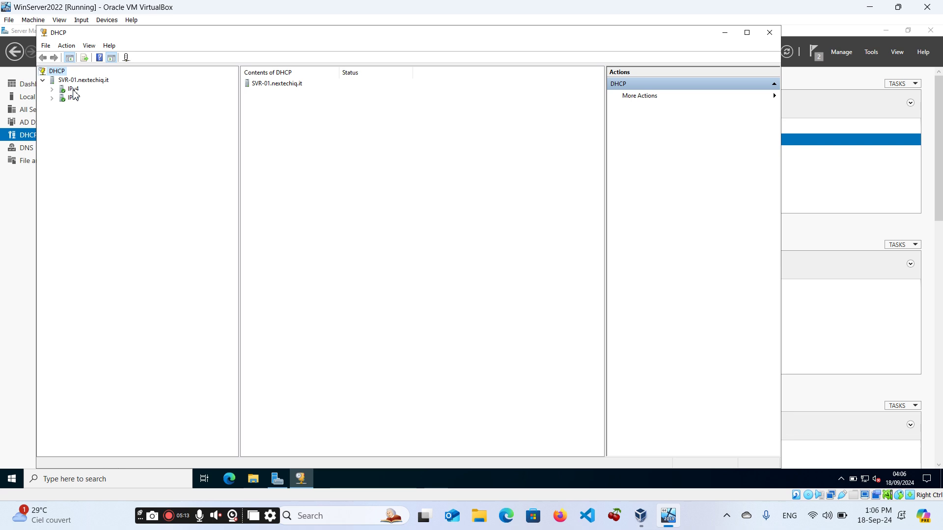
right_click(73, 92)
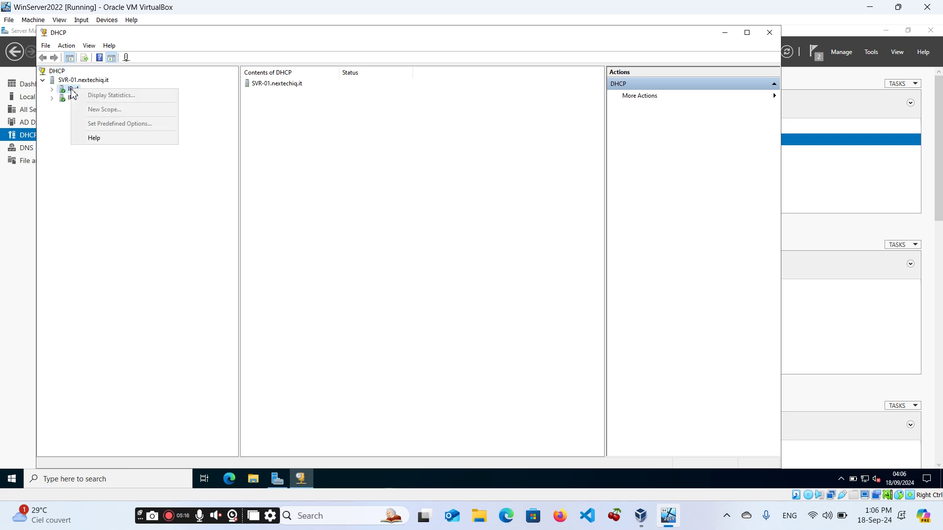
left_click(68, 92)
double_click(68, 91)
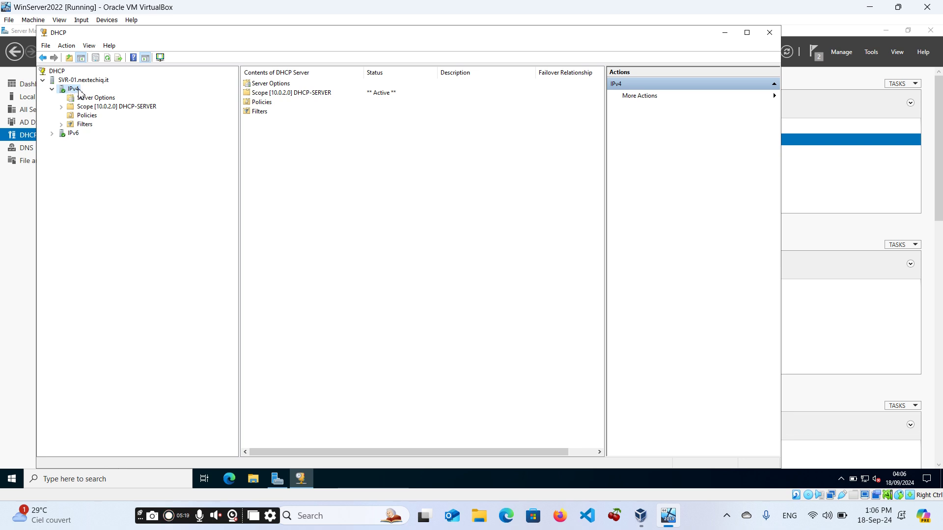
left_click(269, 97)
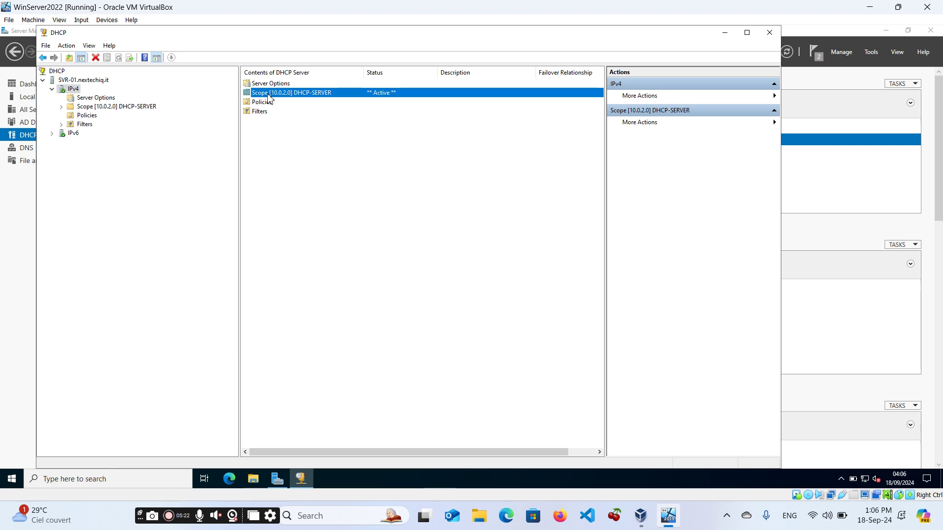
left_click(95, 58)
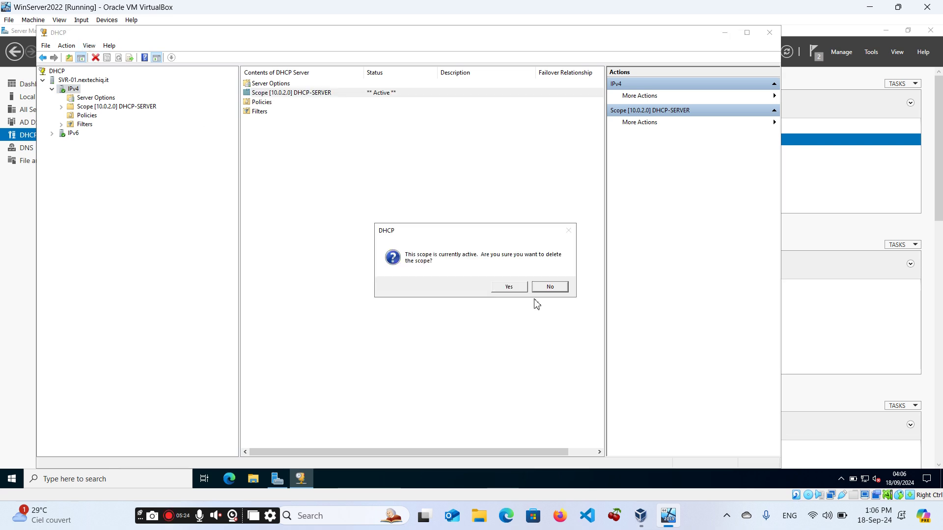
left_click(510, 288)
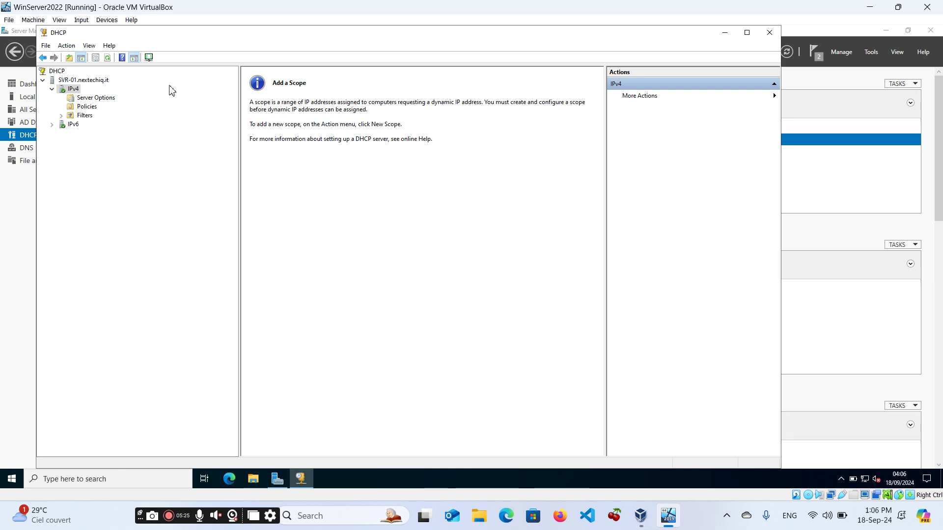
Start a new scope under the server's IPv4 node and name it DHCP-SERVER, leaving the description empty
right_click(72, 91)
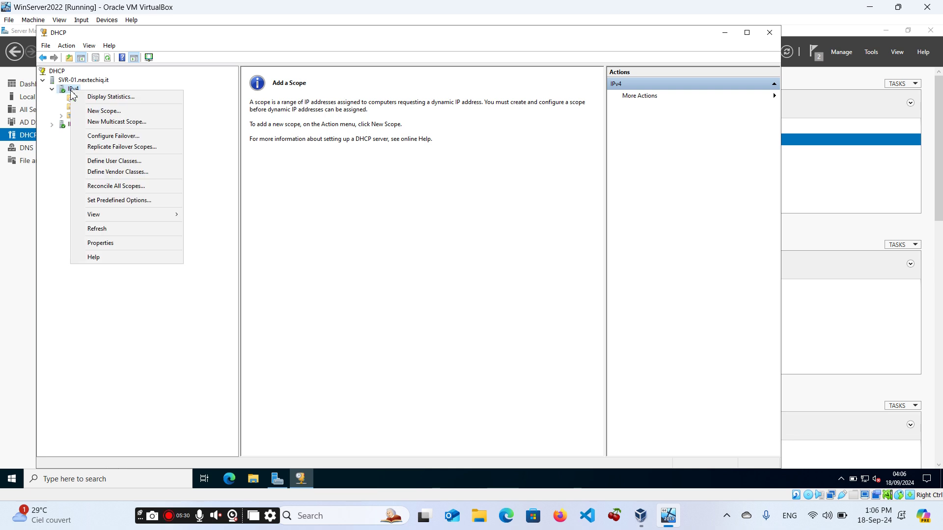
left_click(103, 113)
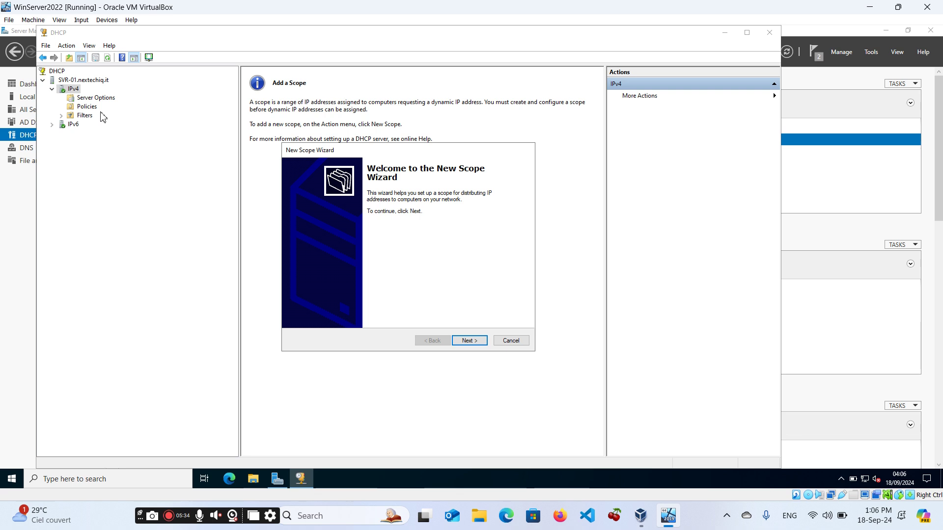
left_click(468, 341)
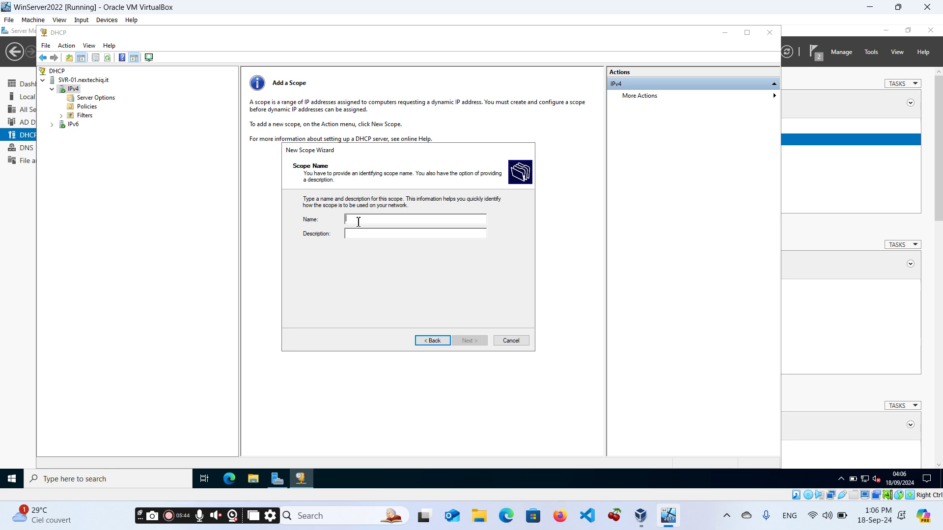
type("D")
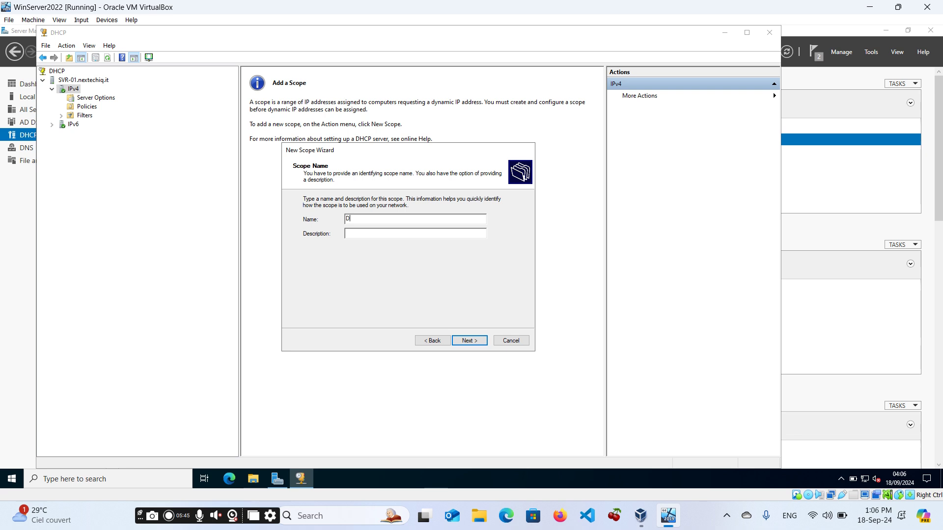
type("HCP")
type("p")
type("-SERVER")
left_click(472, 341)
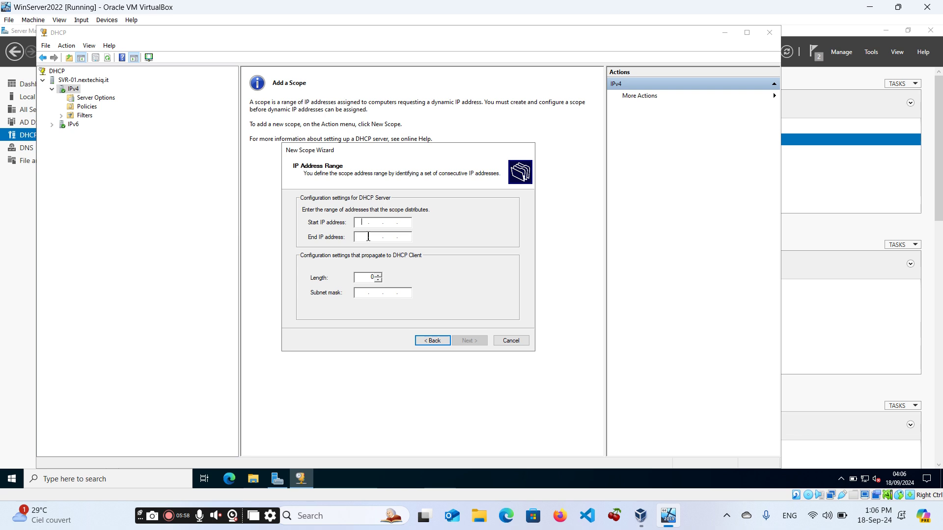
Run ipconfig in a Command Prompt to examine the server's IPv4 address, subnet mask and default gateway, and minimize the window
left_click(89, 474)
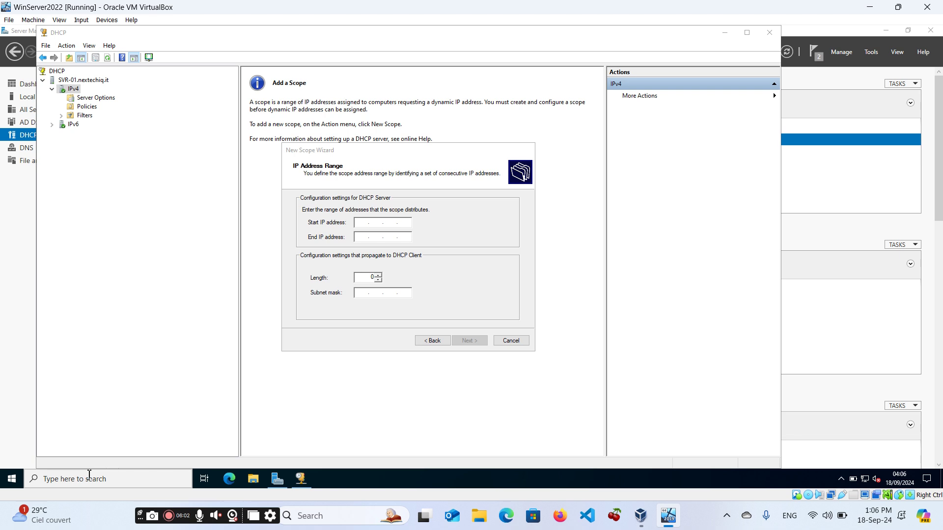
type("cmd")
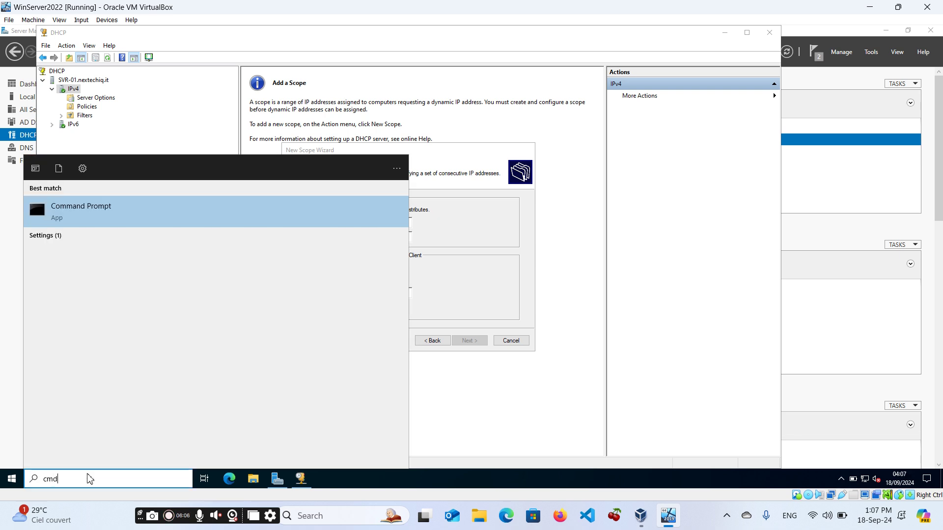
key("Return")
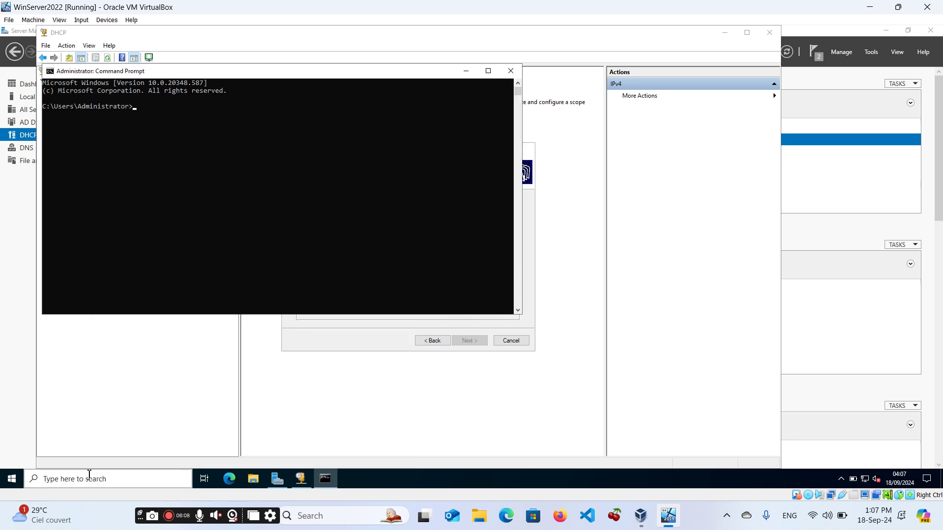
type("ipconfig")
key("Return")
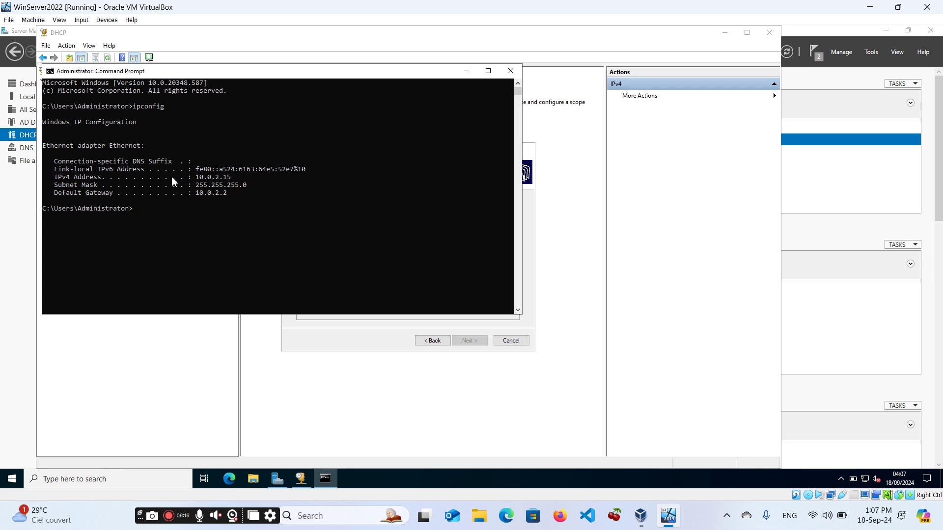
left_click_drag(232, 177, 208, 179)
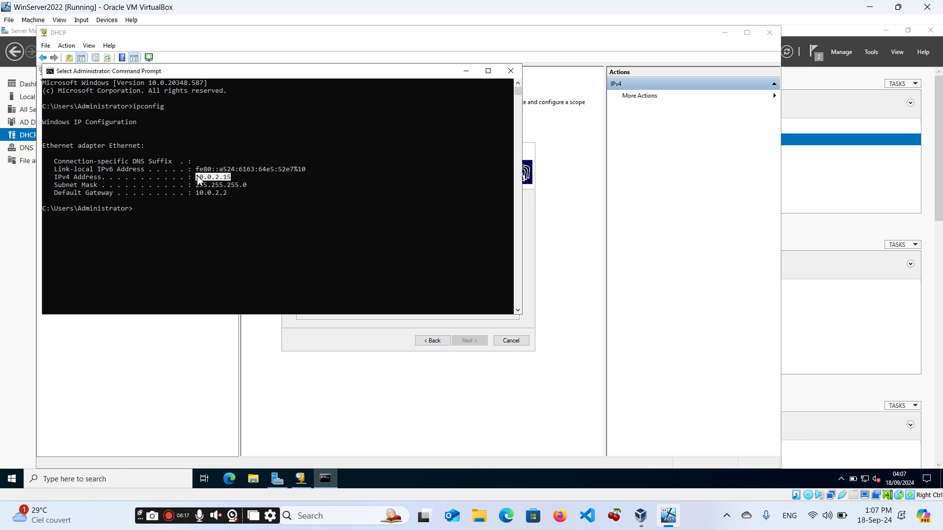
left_click(197, 186)
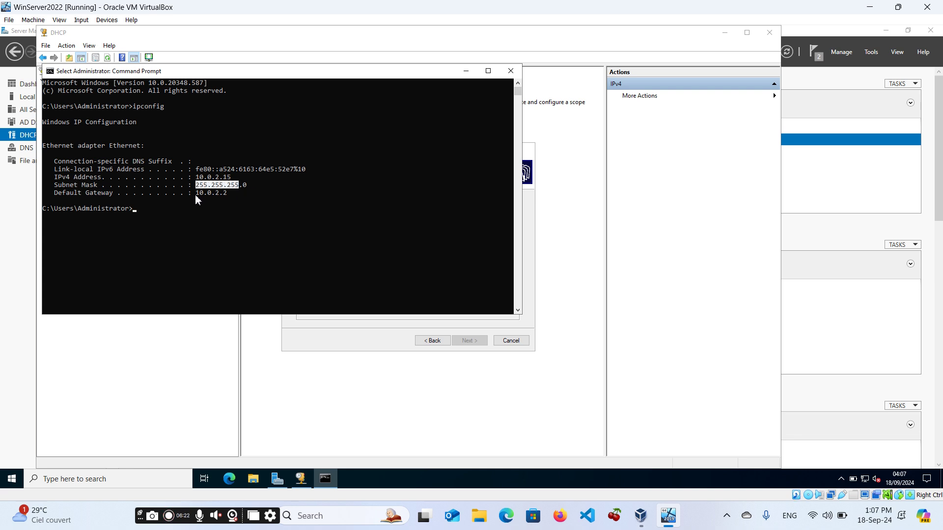
left_click_drag(194, 195, 219, 195)
left_click(466, 71)
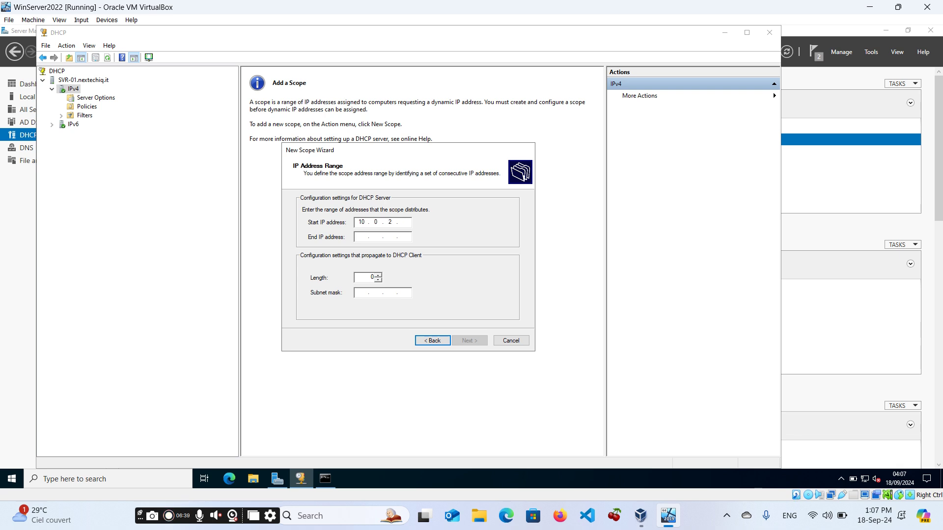
Set the scope's address range from 10.0.2.20 to 10.0.2.200 with a subnet length of 24, checking the mask against the ipconfig output
left_click(364, 238)
type("10 . 0 . 2 .")
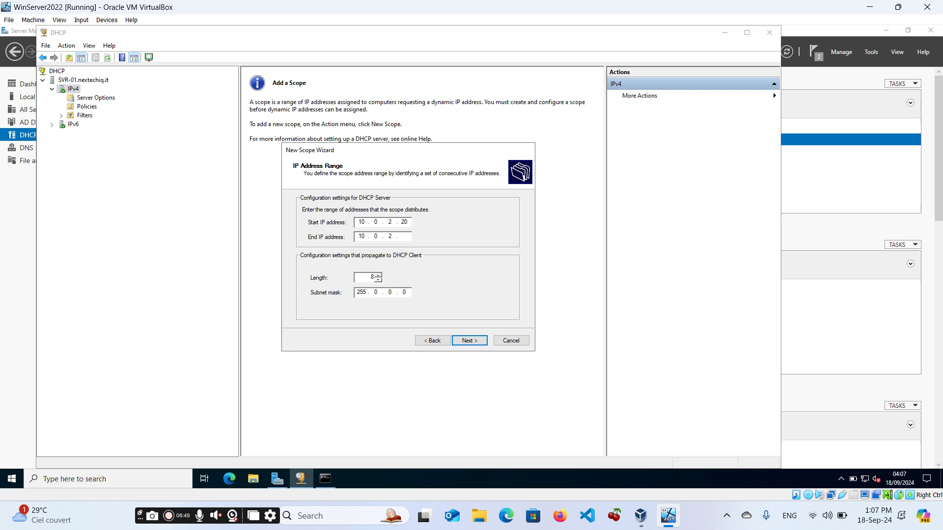
type("200")
key("BackSpace")
type("1")
left_click(371, 278)
type("2")
key("Delete")
type("4")
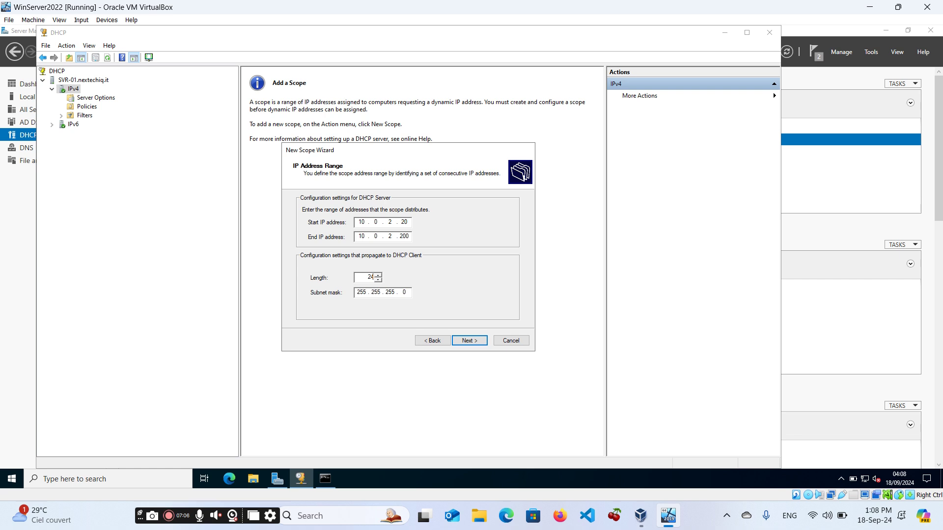
left_click(315, 483)
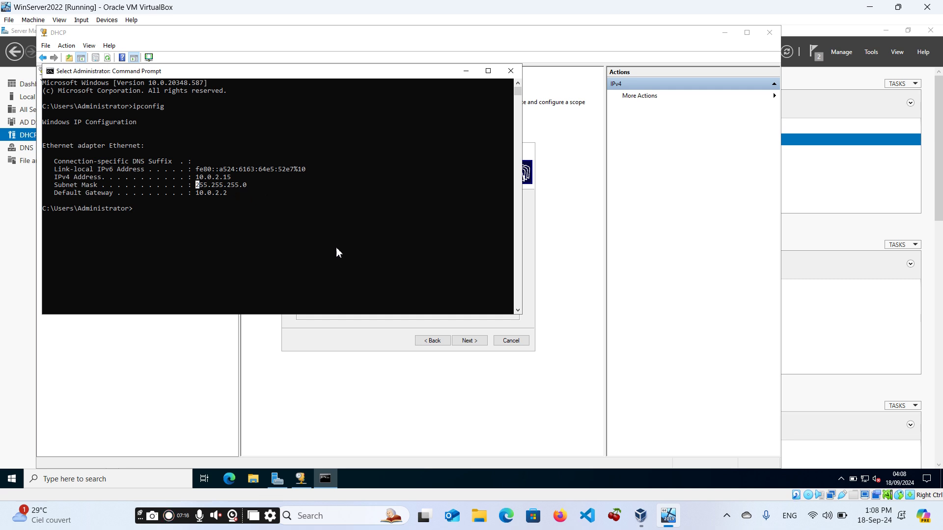
left_click(467, 70)
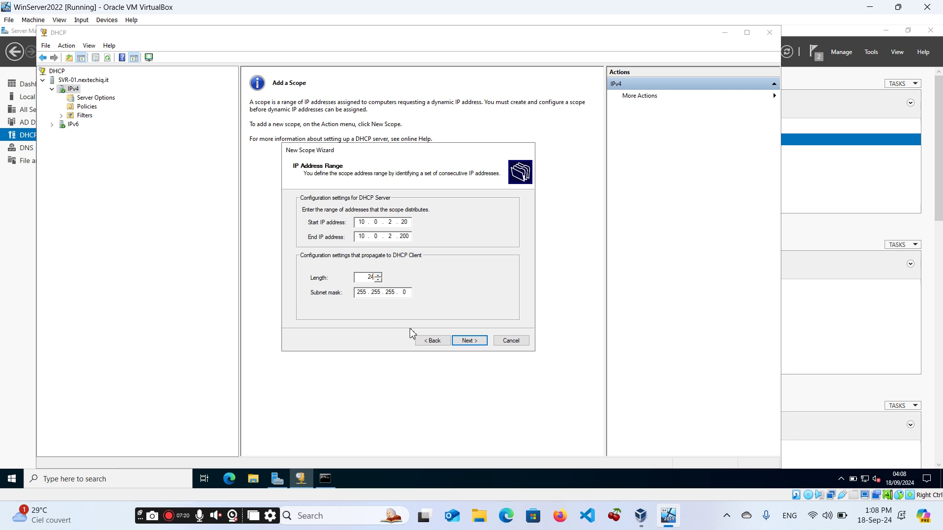
left_click(469, 342)
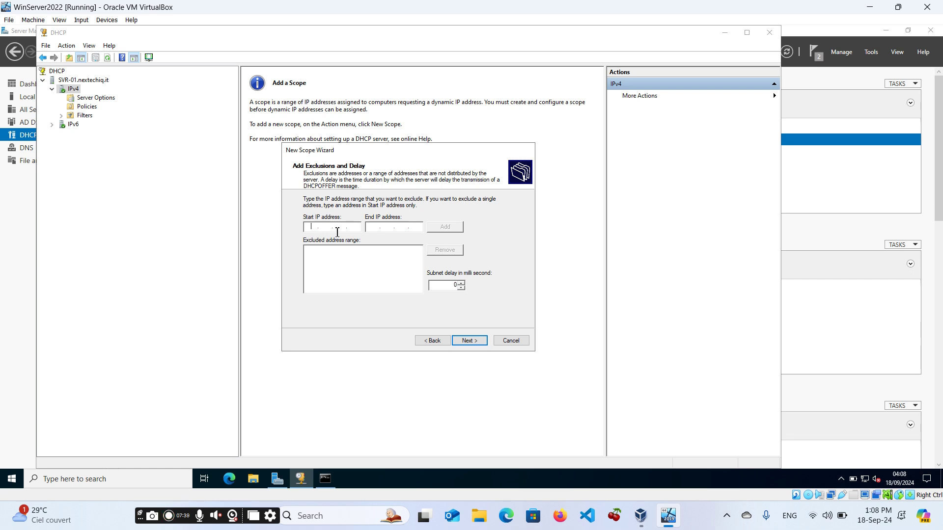
Exclude the address range 10.0.2.50 to 10.0.2.100 from the scope
type("1050")
left_click(373, 230)
type("10.0.2.100")
left_click(460, 228)
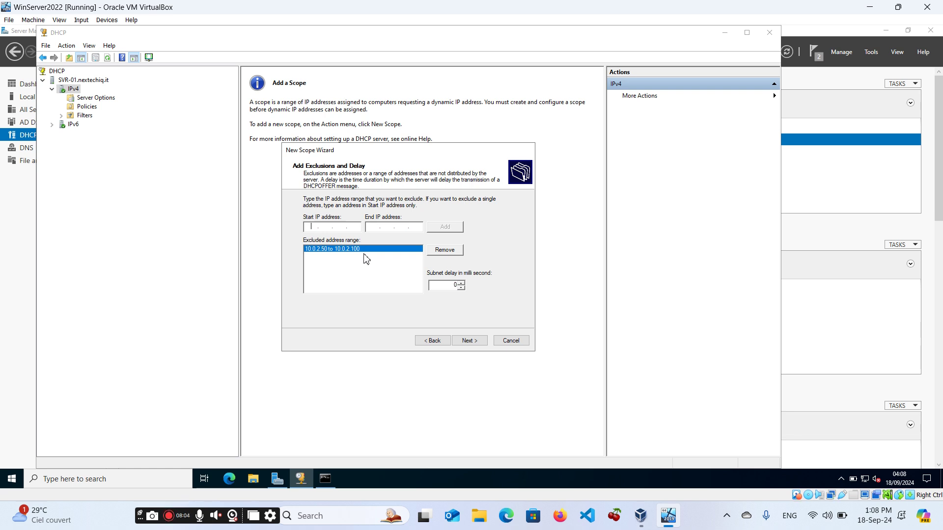
left_click(468, 341)
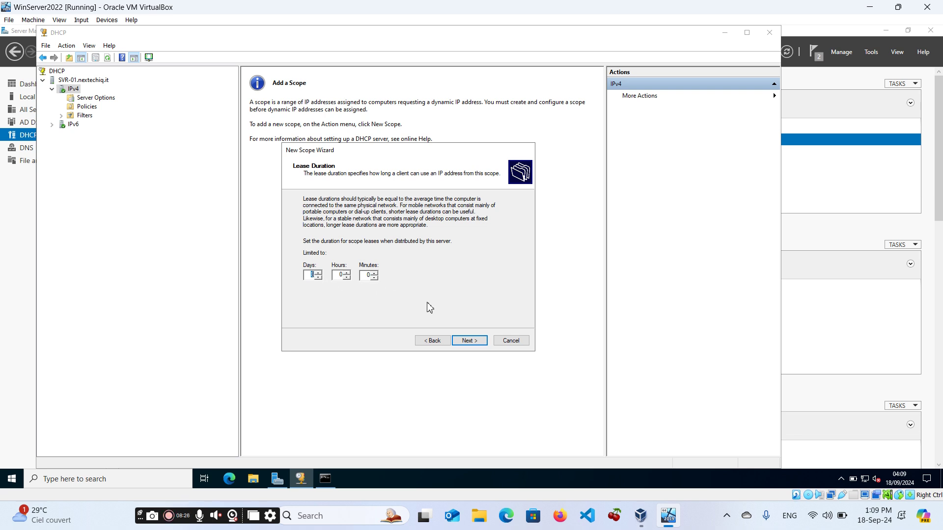
Accept the default lease duration and configure the DHCP options now, adding the server's gateway 10.0.2.2 as the scope's router
left_click(471, 345)
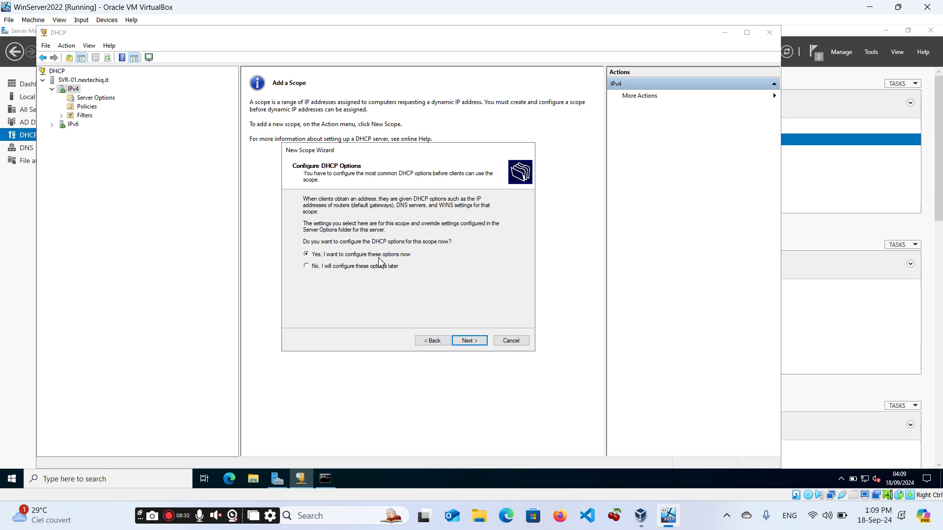
left_click(469, 341)
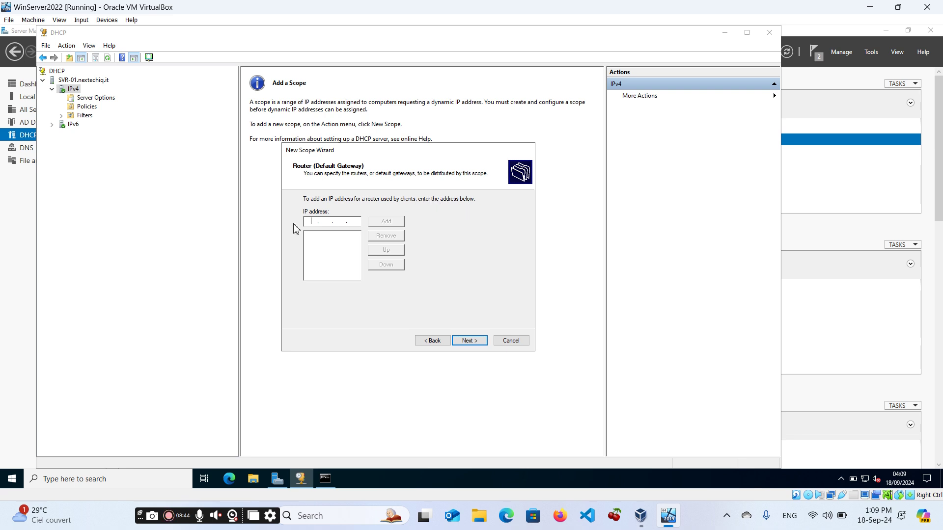
left_click(325, 479)
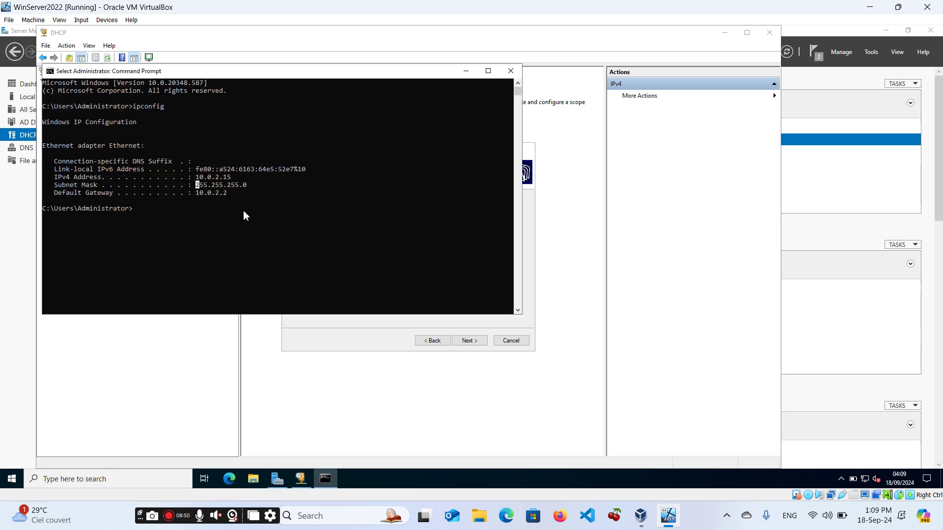
left_click(467, 70)
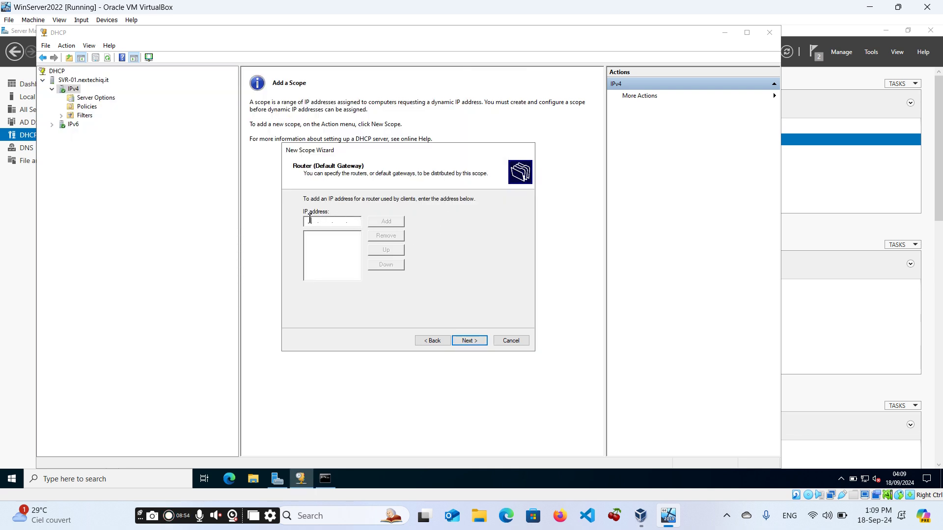
type("10.0.2.2")
left_click(392, 225)
left_click(469, 341)
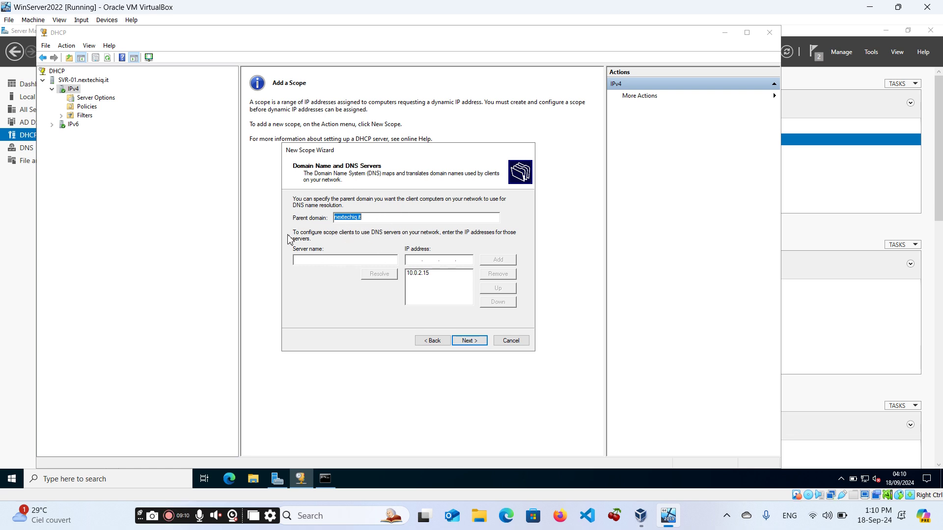
Keep the prefilled parent domain and DNS server, and add 10.0.2.15 as the scope's WINS server
left_click(465, 345)
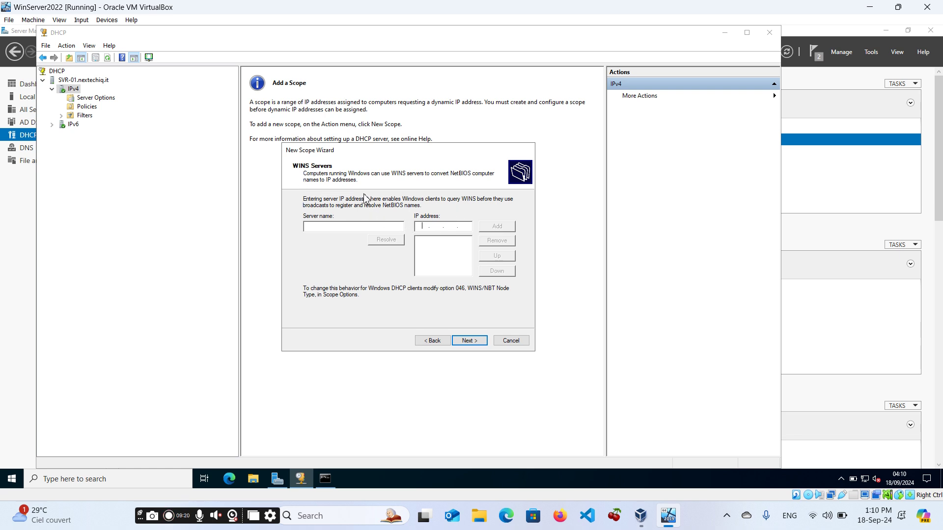
type("10.0.2.15")
left_click(508, 229)
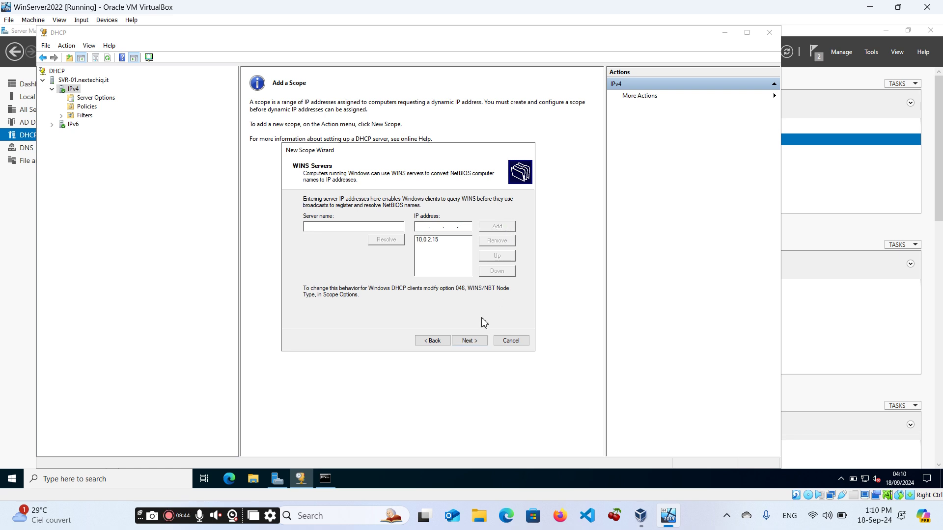
left_click(469, 341)
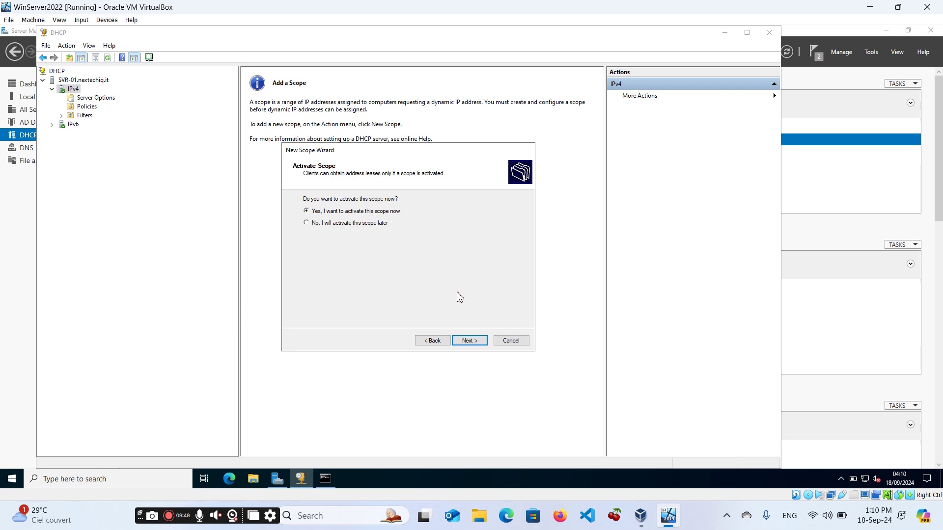
Activate the scope immediately, finish the New Scope Wizard, and close DHCP Manager
left_click(475, 342)
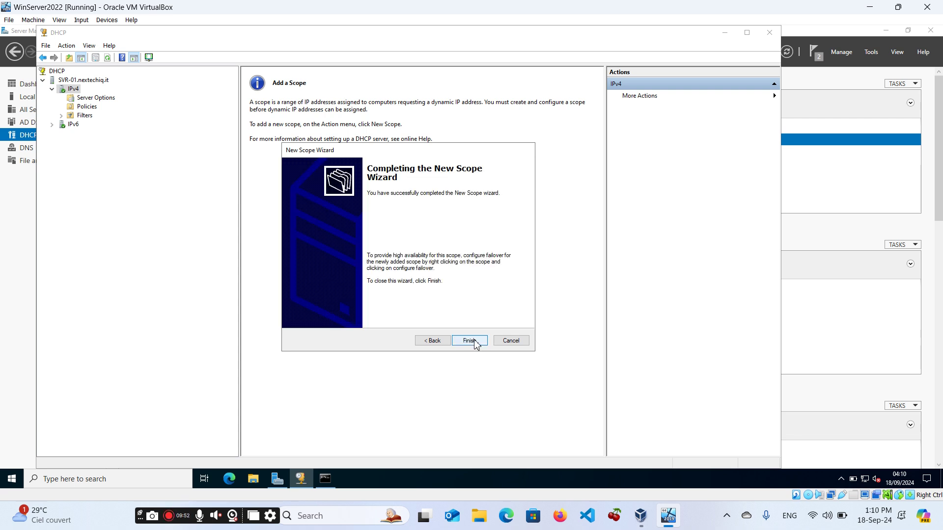
left_click(475, 343)
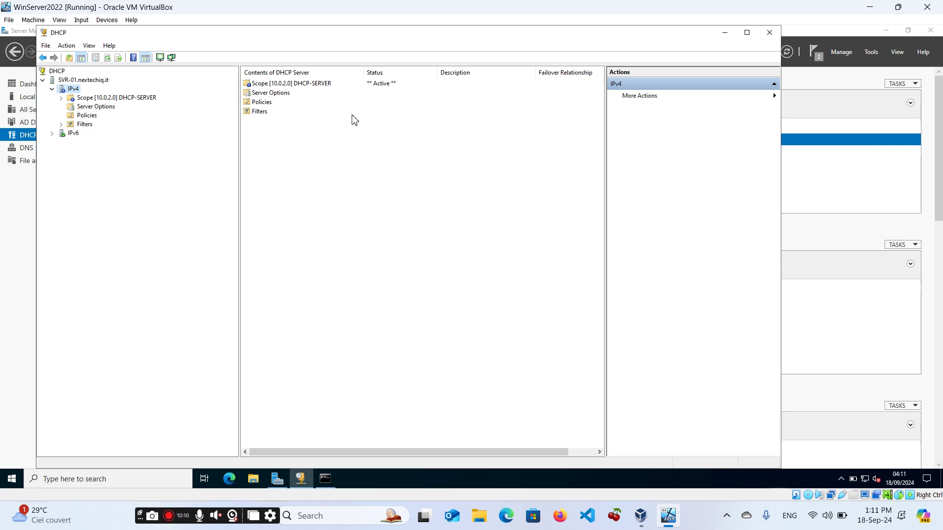
left_click(769, 33)
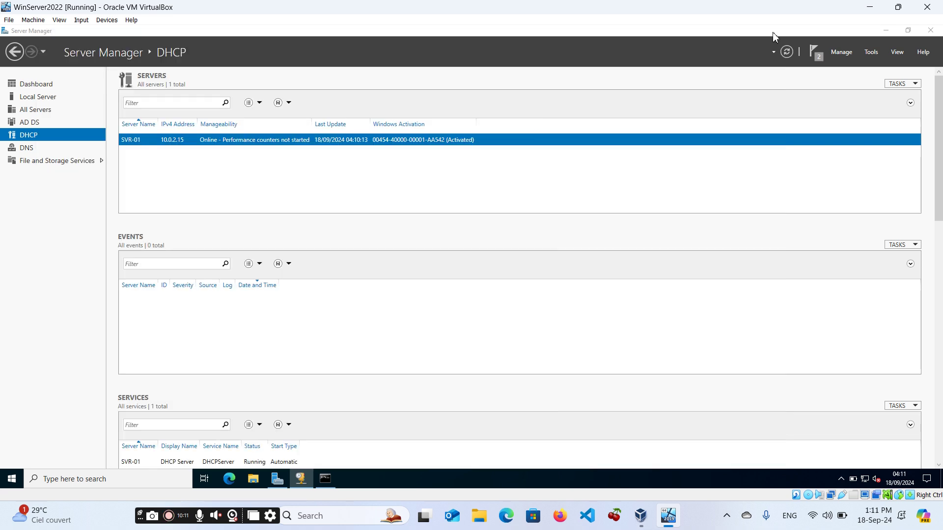